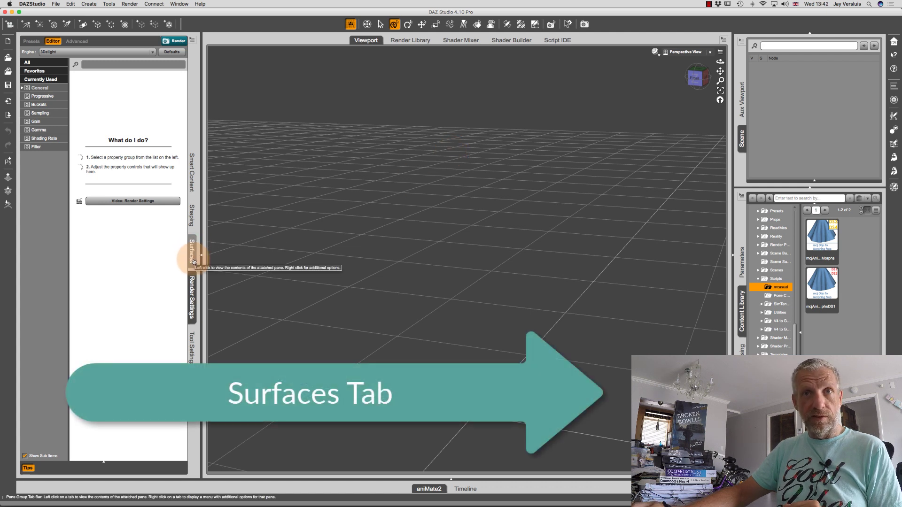
Show the Surfaces editor, preview the Shader Mixer's default material graph, then return to the empty Viewport.
{"action": "left_click", "coordinate": [194, 262]}
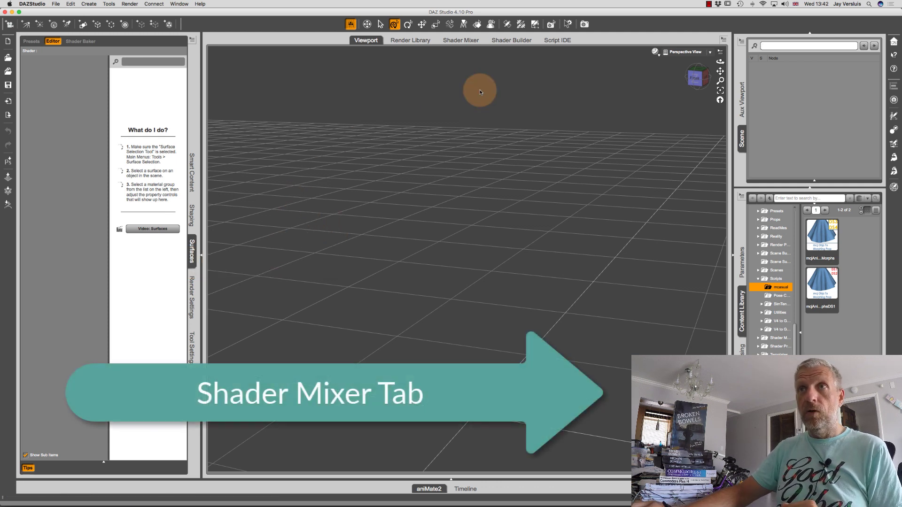
{"action": "left_click", "coordinate": [476, 42]}
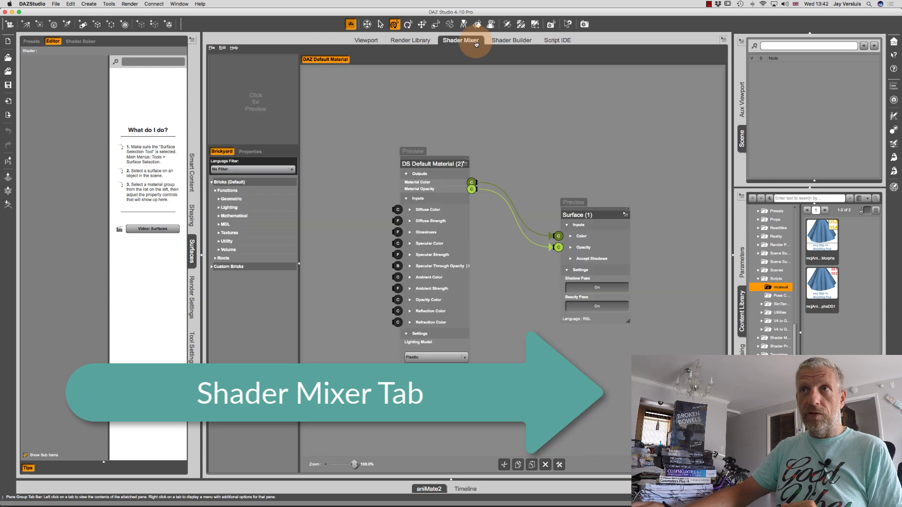
{"action": "left_click", "coordinate": [374, 43]}
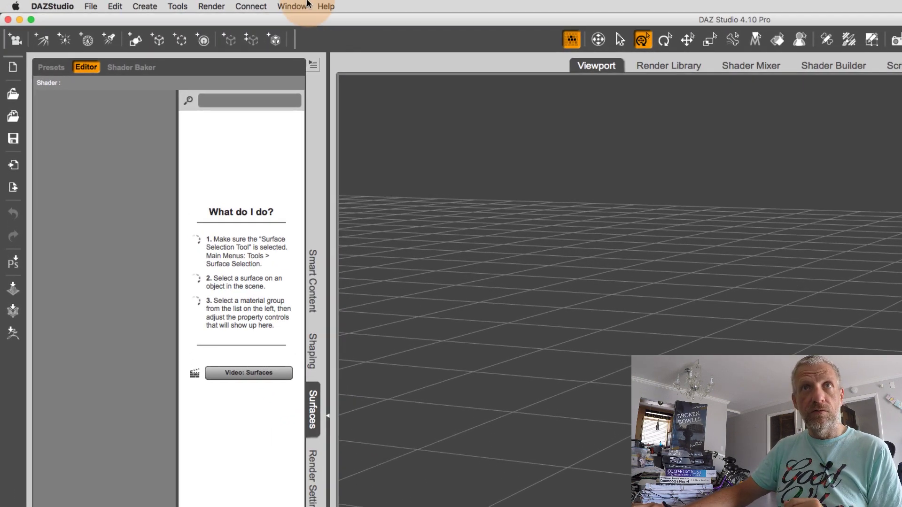
{"action": "left_click", "coordinate": [301, 5]}
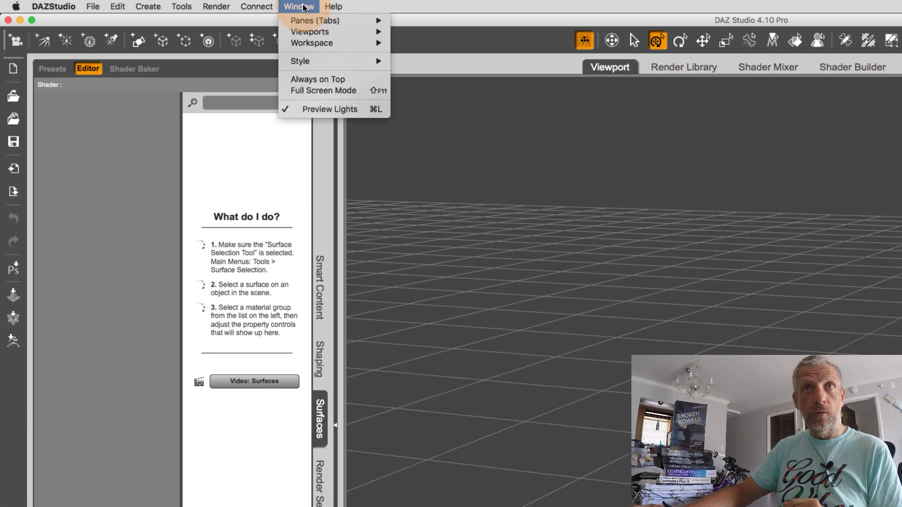
{"action": "mouse_move", "coordinate": [342, 21]}
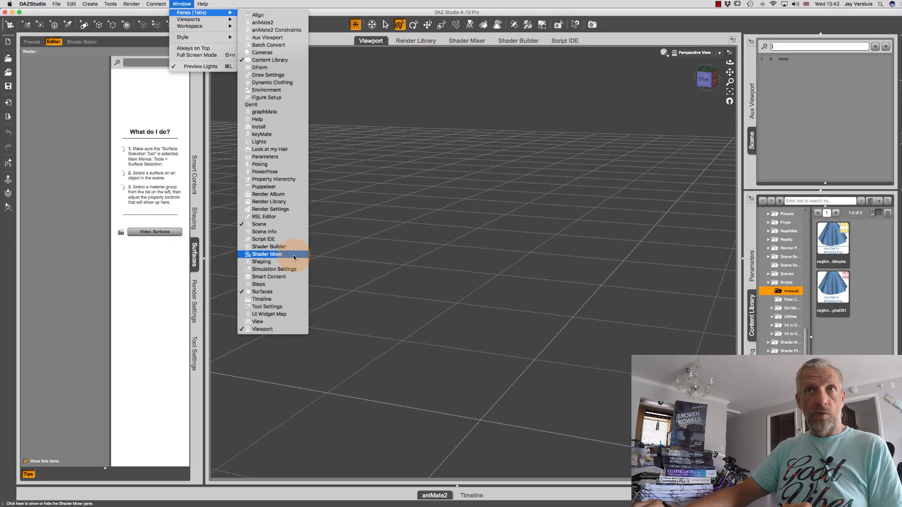
{"action": "left_click", "coordinate": [571, 12]}
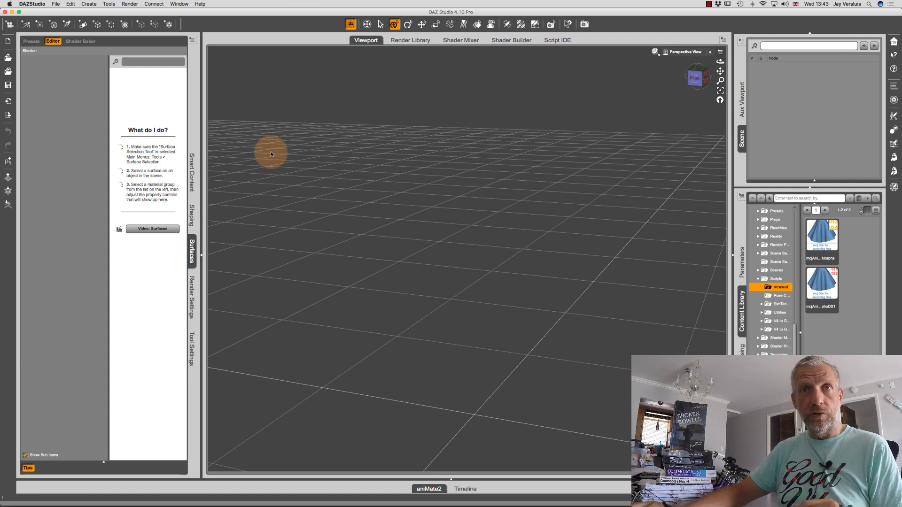
Load Jason (default) from Smart Content Figures > People and orbit to view the T-posed figure.
{"action": "left_click", "coordinate": [193, 161]}
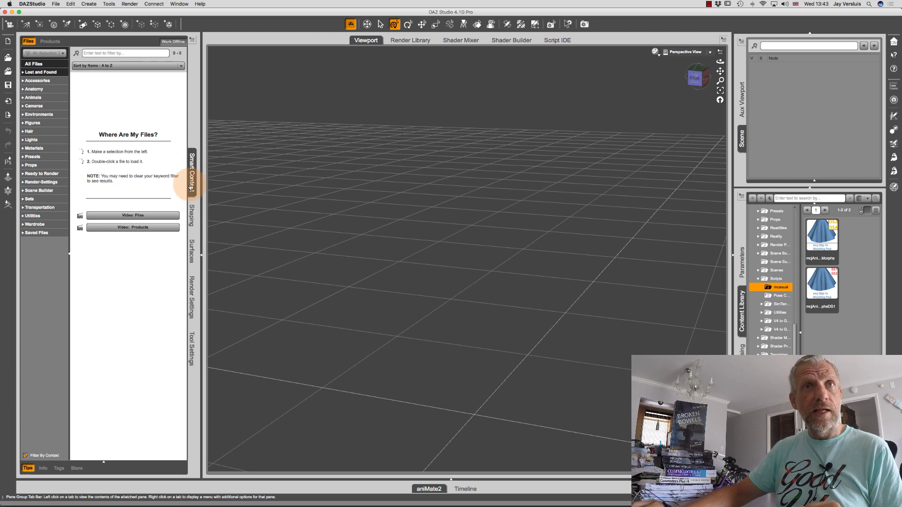
{"action": "left_click", "coordinate": [33, 124]}
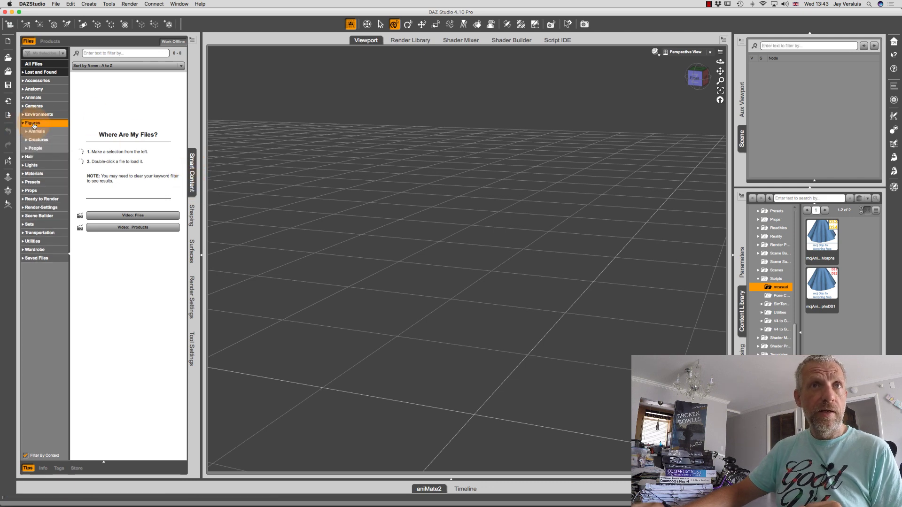
{"action": "left_click", "coordinate": [35, 148]}
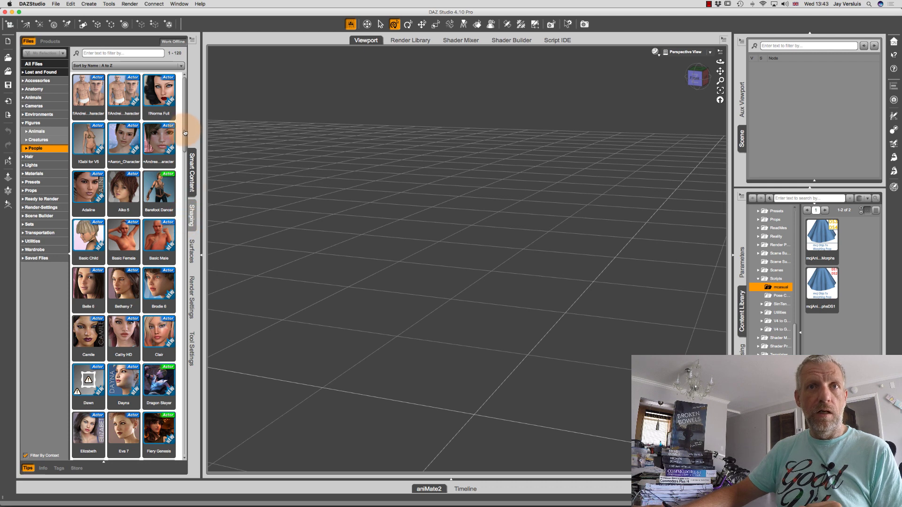
{"action": "left_click_drag", "start_coordinate": [185, 133], "coordinate": [190, 252]}
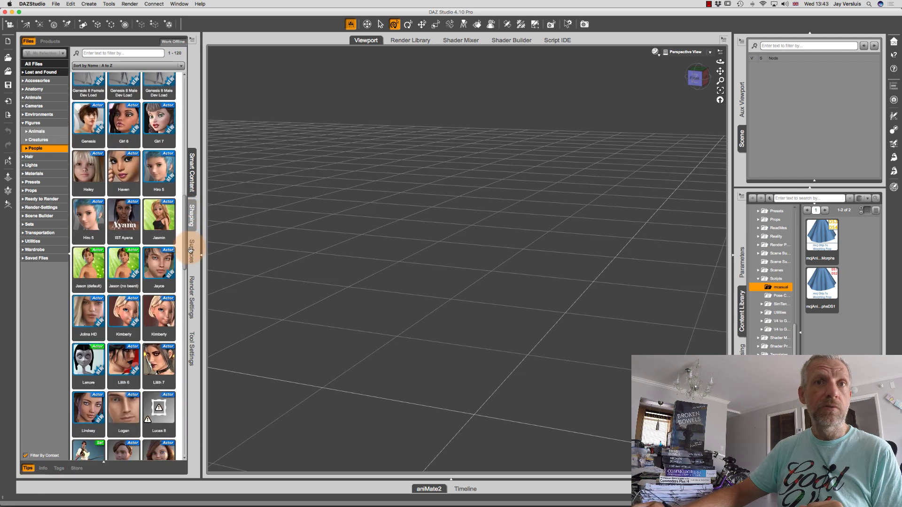
{"action": "double_click", "coordinate": [93, 266]}
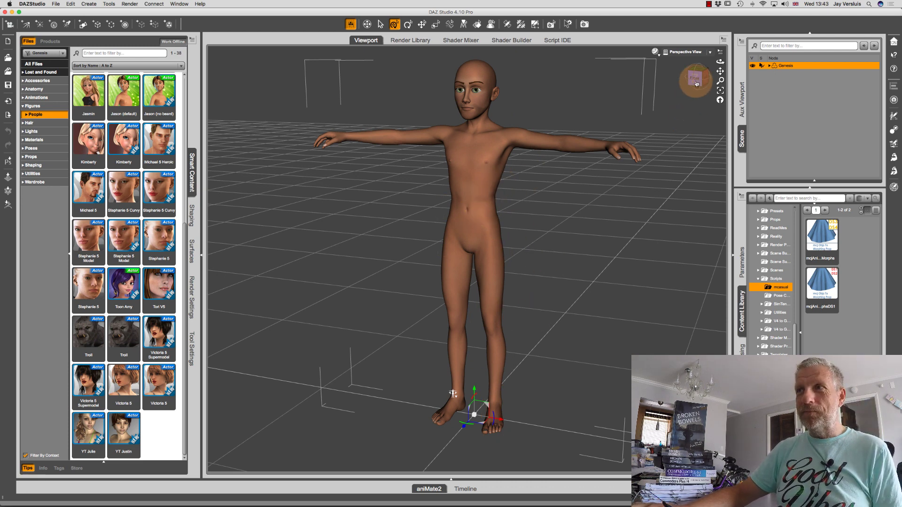
{"action": "left_click_drag", "start_coordinate": [694, 77], "coordinate": [646, 95]}
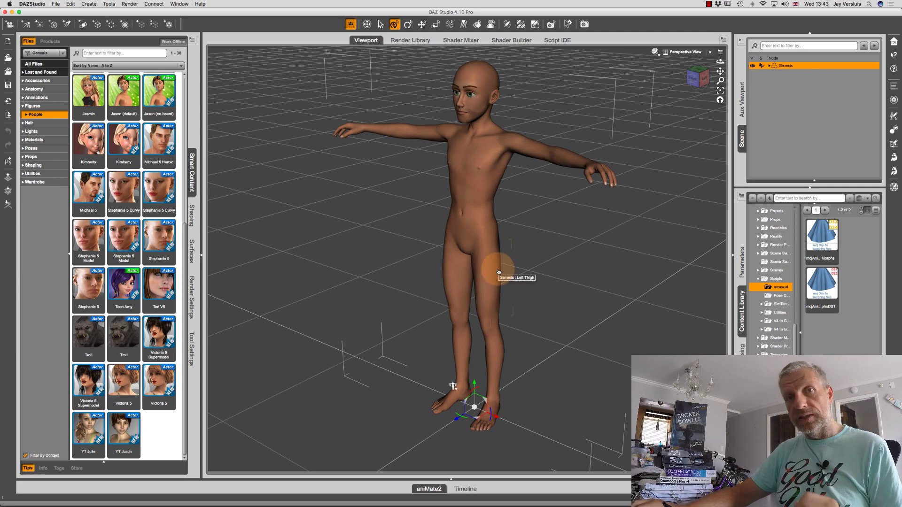
List Genesis's material groups in the Surfaces editor and inspect the 5_Iris and 4_Tongue shader settings.
{"action": "left_click", "coordinate": [191, 254]}
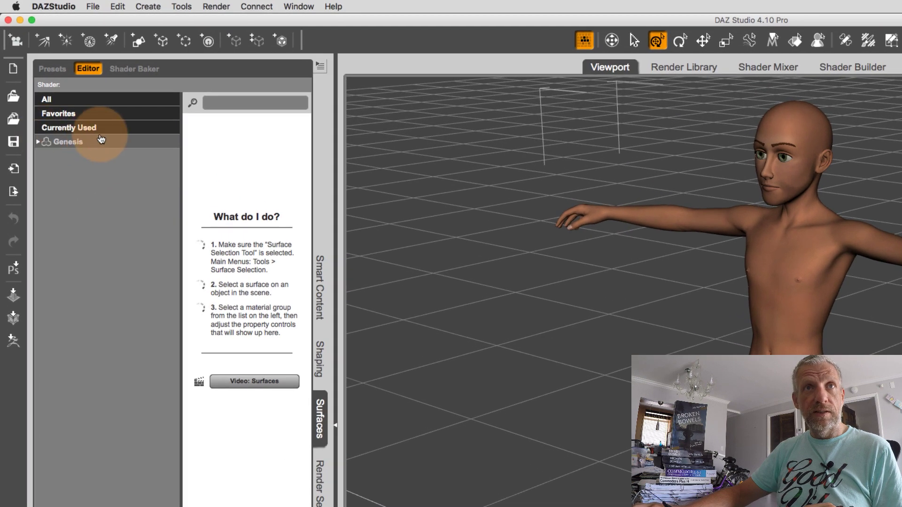
{"action": "left_click", "coordinate": [38, 141]}
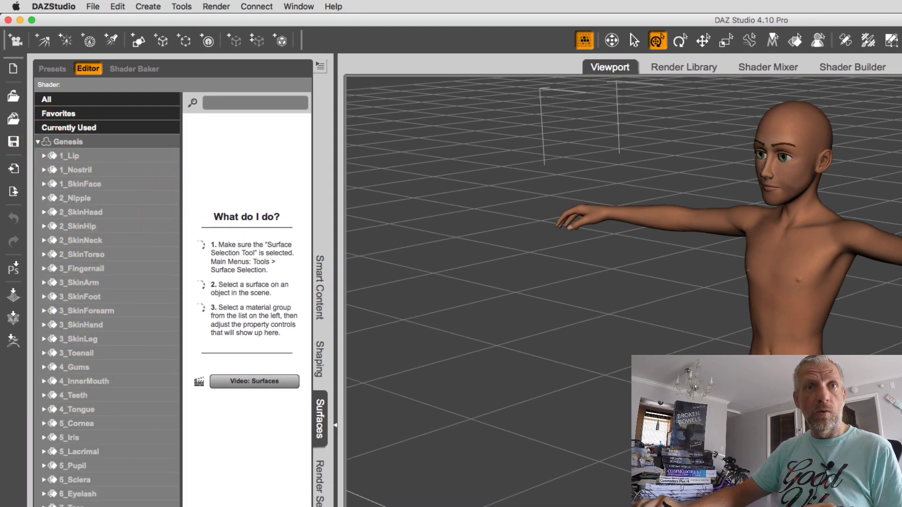
{"action": "left_click", "coordinate": [112, 438]}
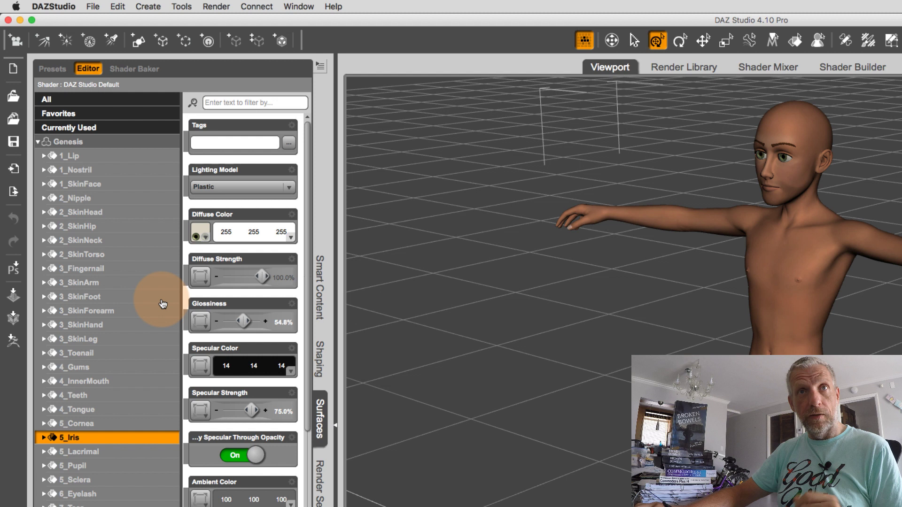
{"action": "mouse_move", "coordinate": [204, 232]}
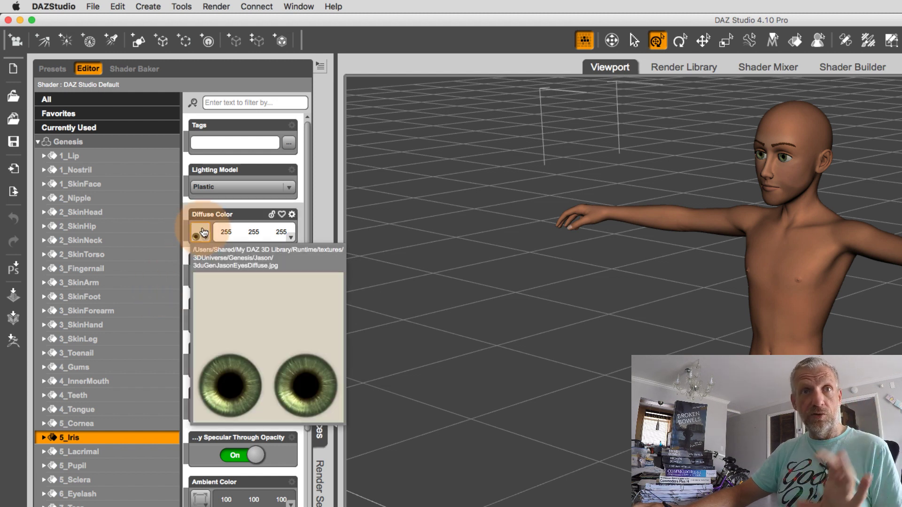
{"action": "left_click", "coordinate": [118, 414]}
{"action": "mouse_move", "coordinate": [198, 235]}
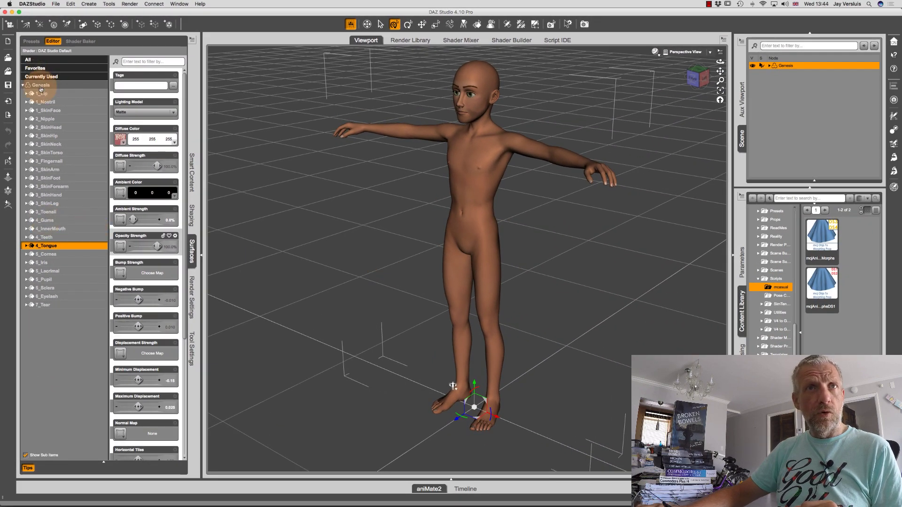
Move Genesis 54.48 cm to the left and load Michael 8 from Smart Content beside it.
{"action": "left_click", "coordinate": [23, 85]}
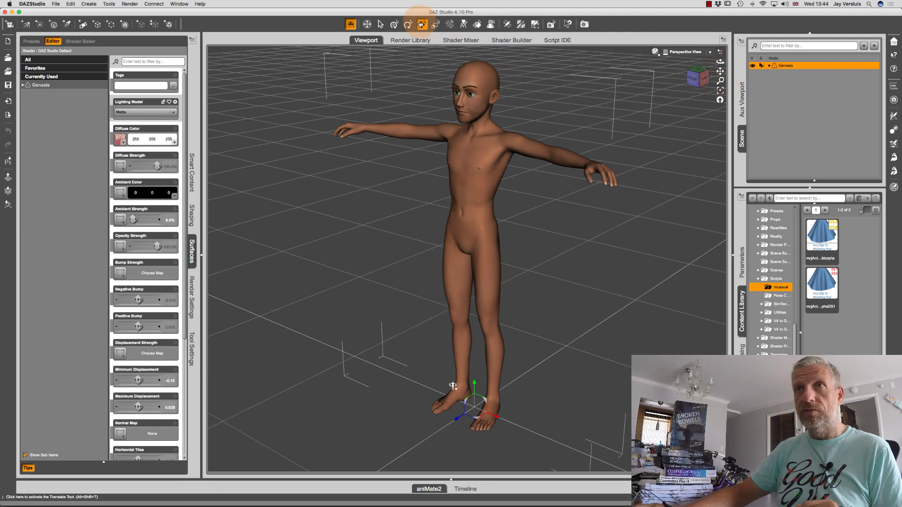
{"action": "left_click_drag", "start_coordinate": [476, 460], "coordinate": [301, 370]}
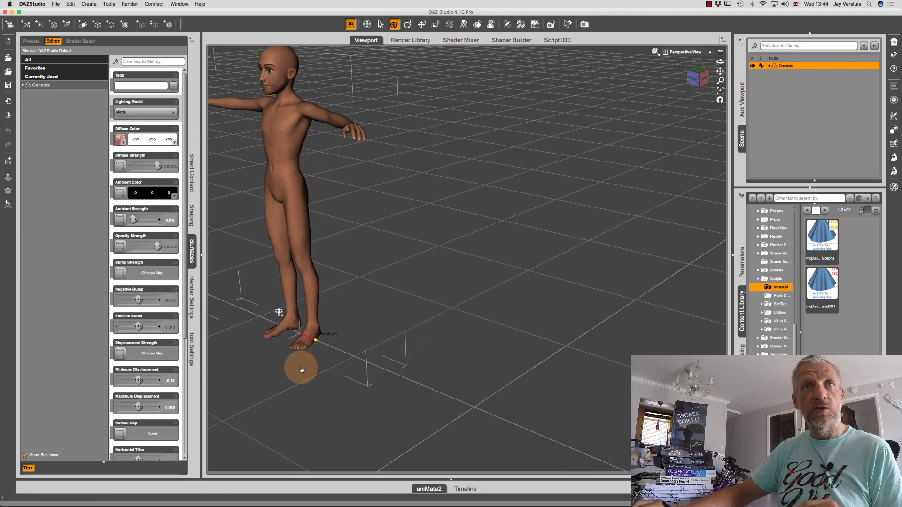
{"action": "left_click", "coordinate": [192, 171]}
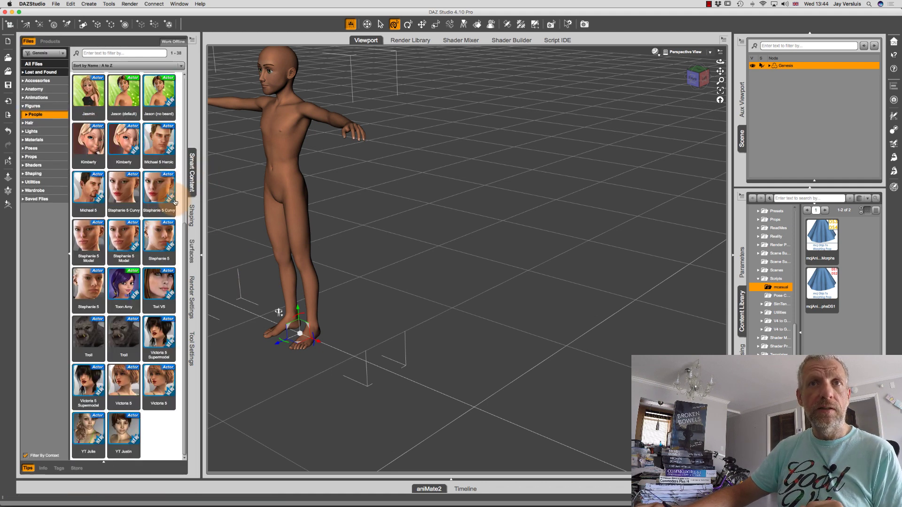
{"action": "left_click", "coordinate": [137, 55]}
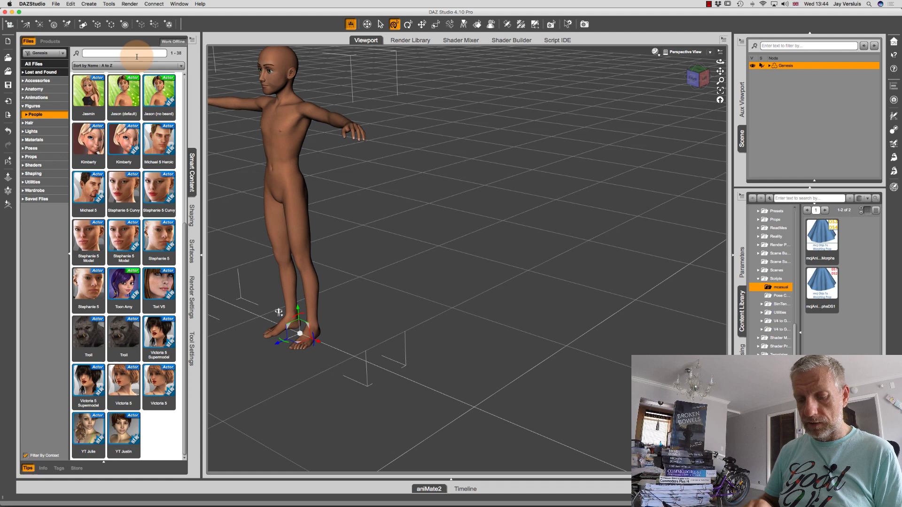
{"action": "double_click", "coordinate": [124, 281]}
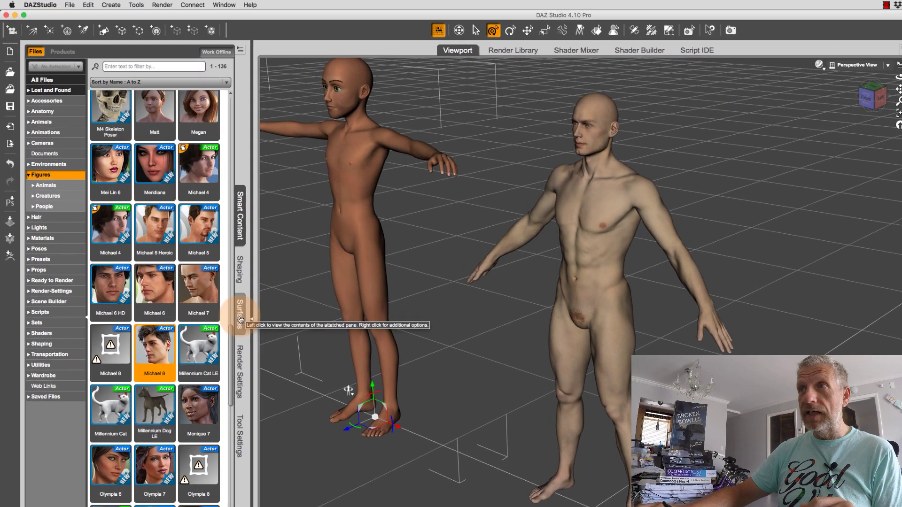
Collapse the Genesis list and expand Michael 8's Surfaces group in the Surfaces editor.
{"action": "left_click", "coordinate": [191, 250]}
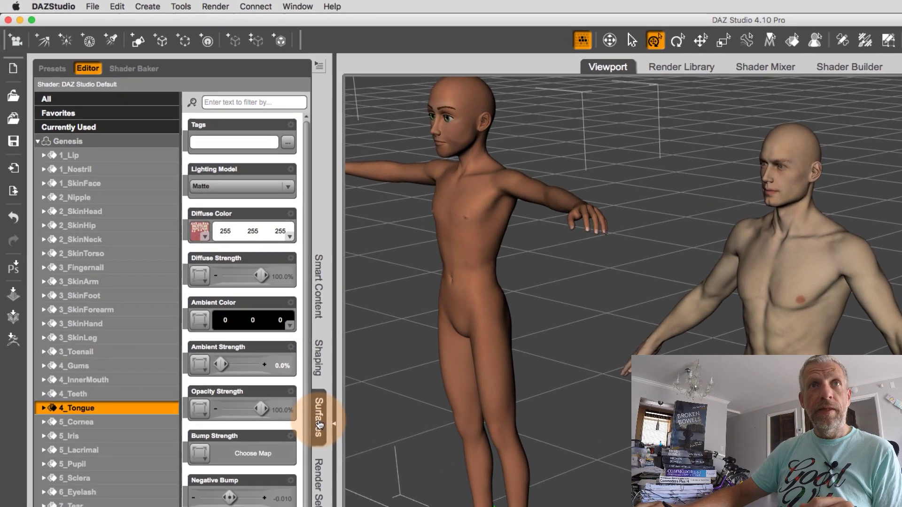
{"action": "left_click", "coordinate": [50, 149]}
{"action": "left_click", "coordinate": [37, 142]}
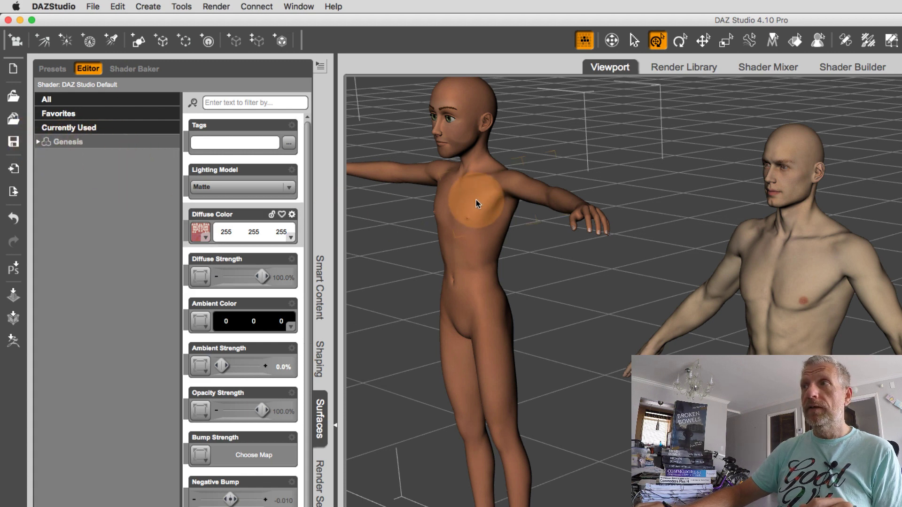
{"action": "left_click", "coordinate": [475, 200]}
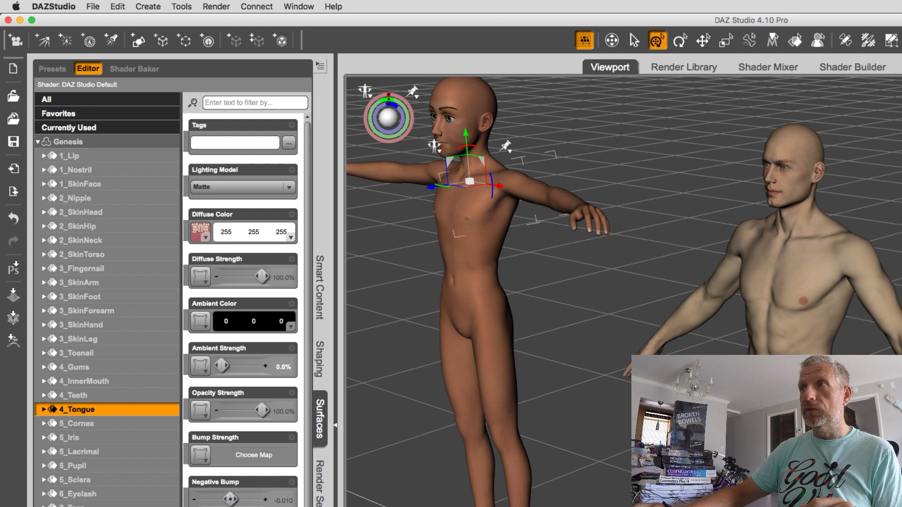
{"action": "left_click", "coordinate": [552, 252]}
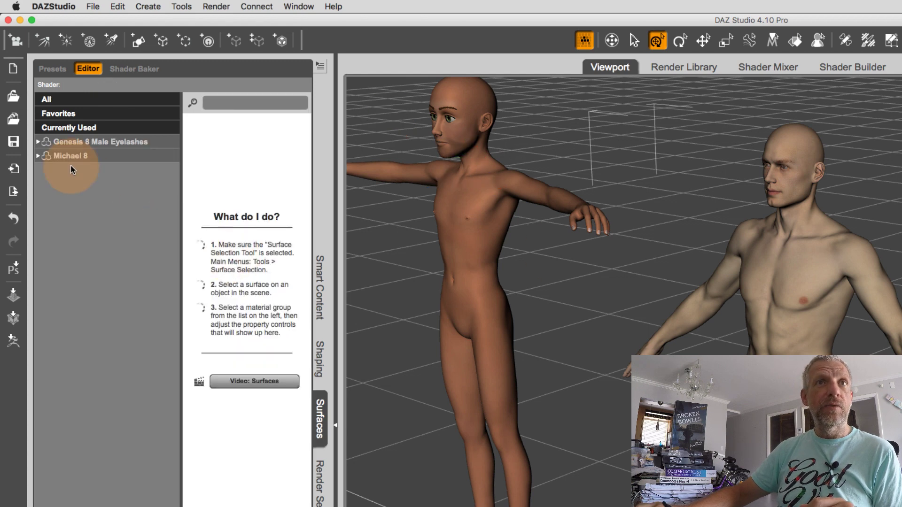
{"action": "left_click", "coordinate": [38, 156]}
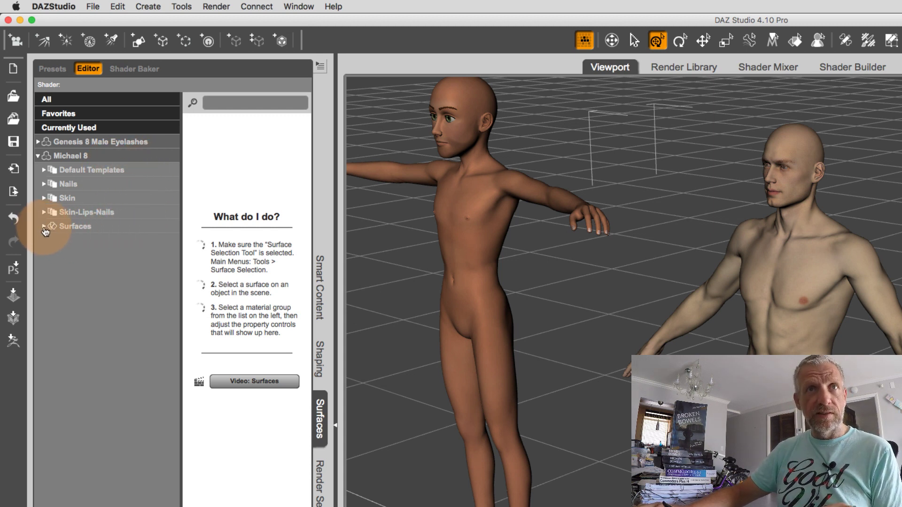
{"action": "left_click", "coordinate": [44, 227]}
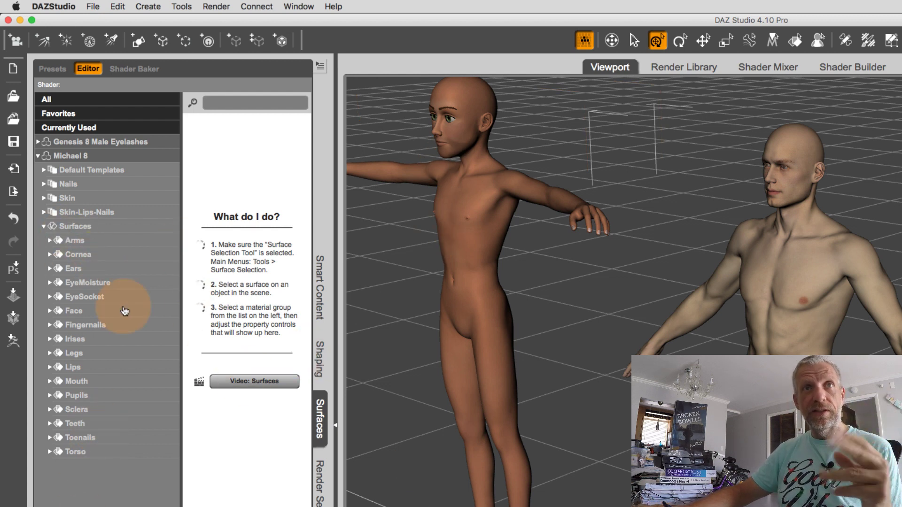
{"action": "left_click", "coordinate": [94, 228]}
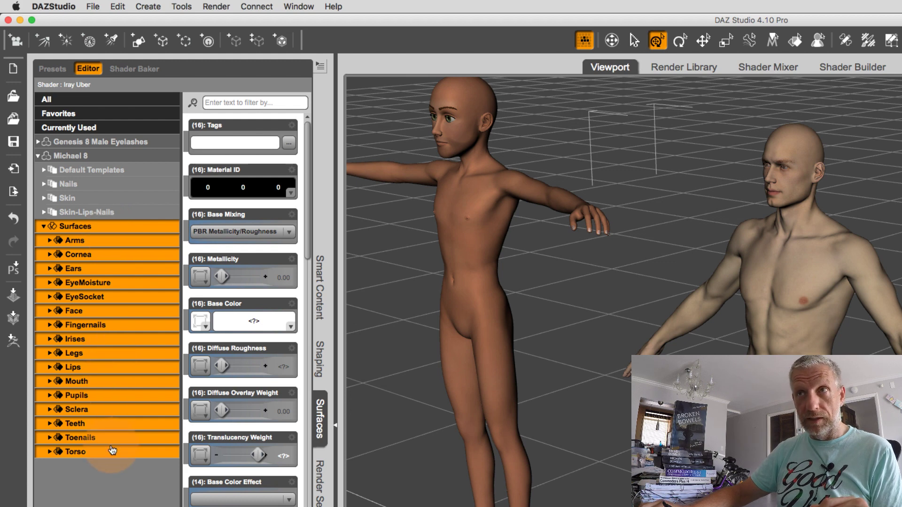
Inspect the Irises, Face, Ears, Legs and Pupils surfaces, then reselect all sixteen Michael 8 surfaces.
{"action": "left_click", "coordinate": [116, 342]}
{"action": "mouse_move", "coordinate": [207, 325]}
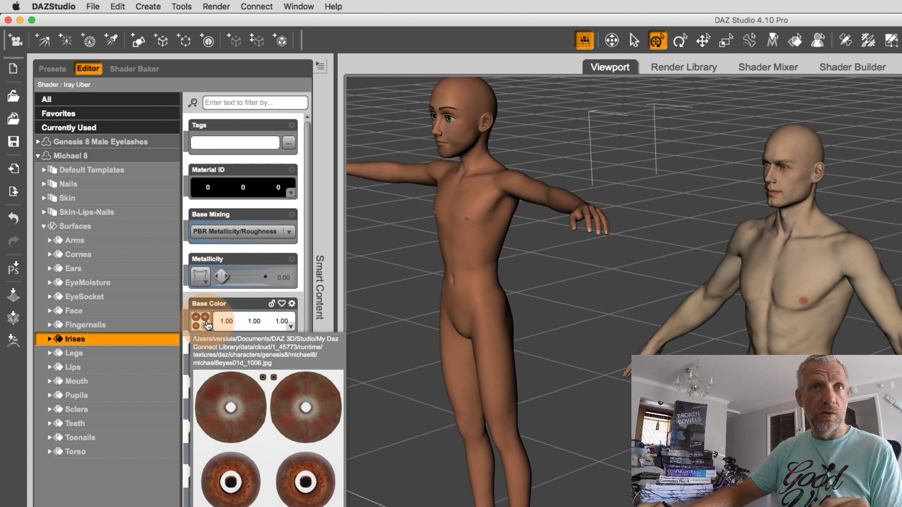
{"action": "left_click", "coordinate": [151, 313]}
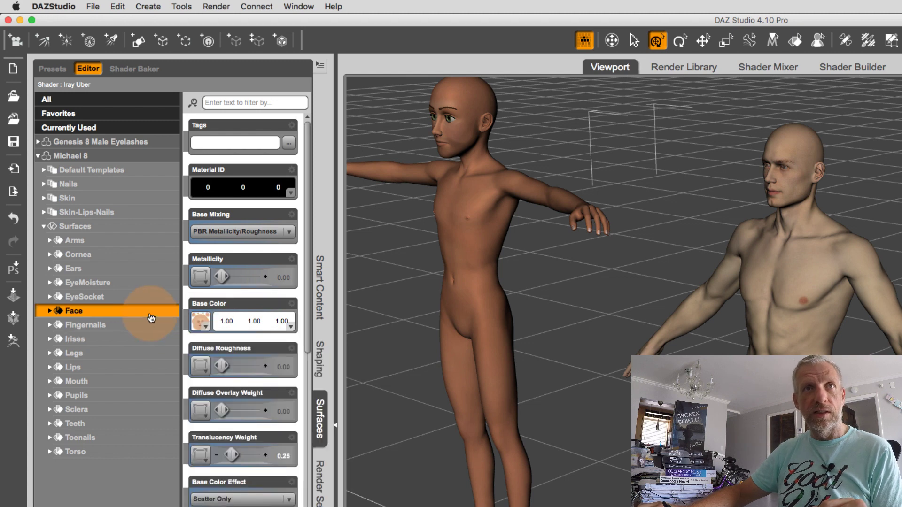
{"action": "left_click", "coordinate": [133, 269]}
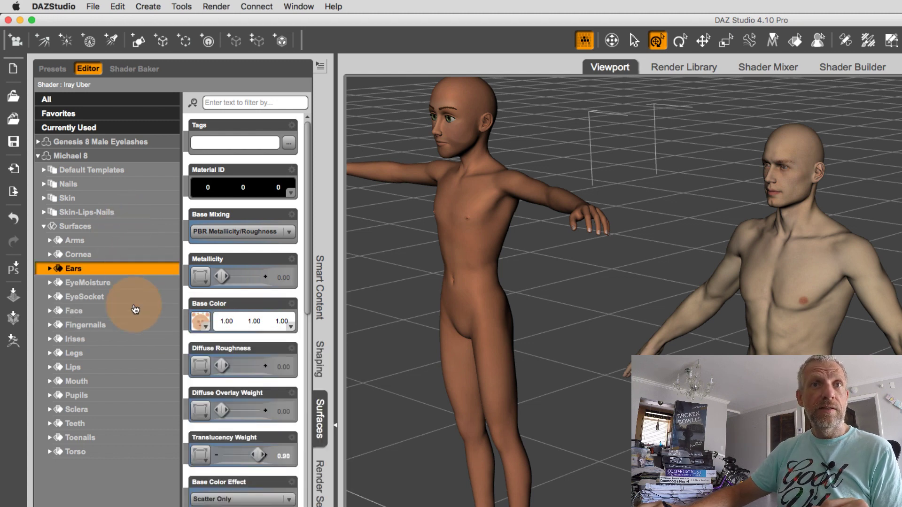
{"action": "left_click", "coordinate": [131, 355]}
{"action": "left_click", "coordinate": [130, 400]}
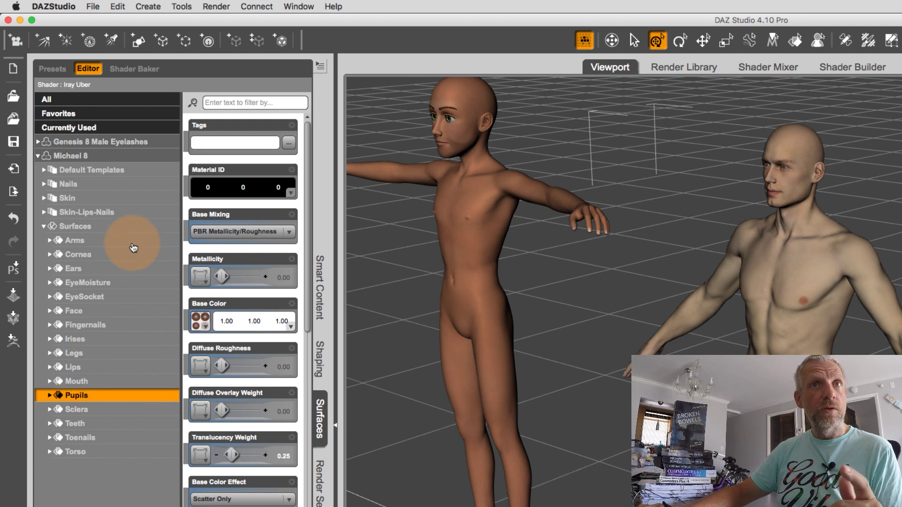
{"action": "left_click", "coordinate": [127, 227]}
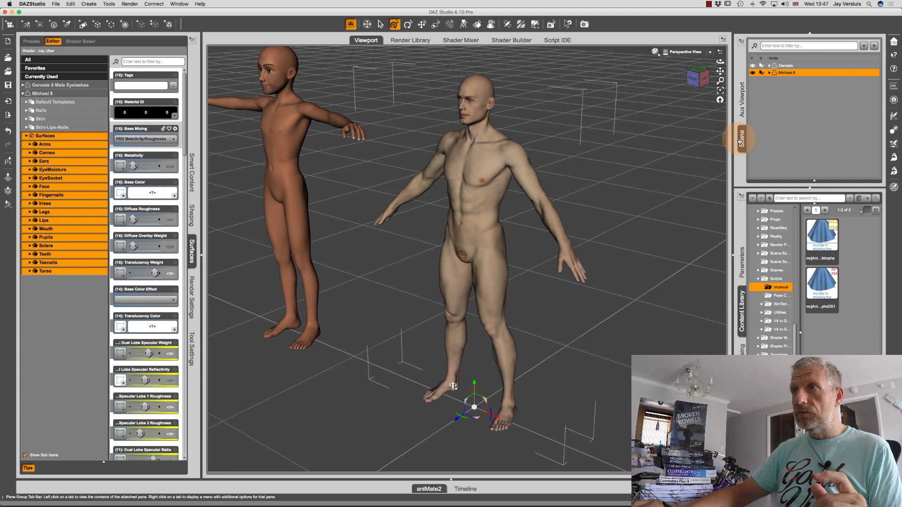
Show the Aux Viewport on the right and open the Shader Mixer's DS Default Material network.
{"action": "left_click", "coordinate": [742, 108]}
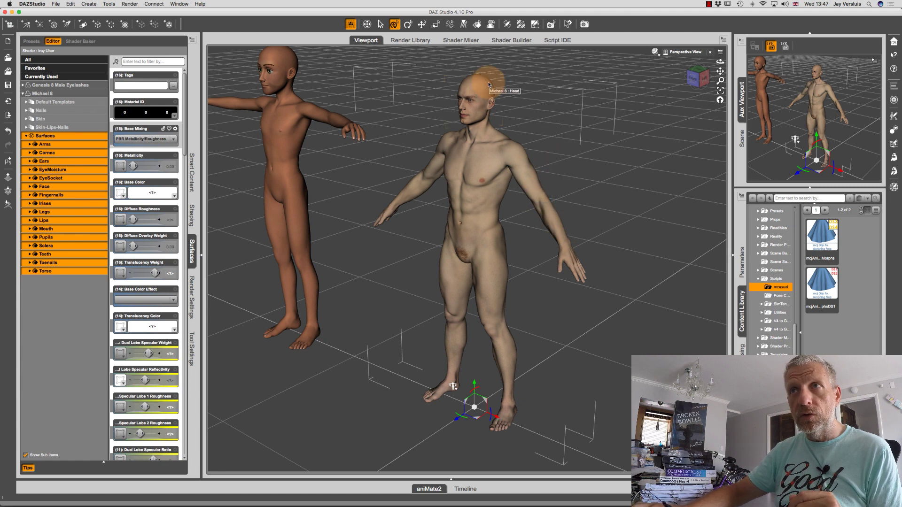
{"action": "left_click", "coordinate": [471, 43]}
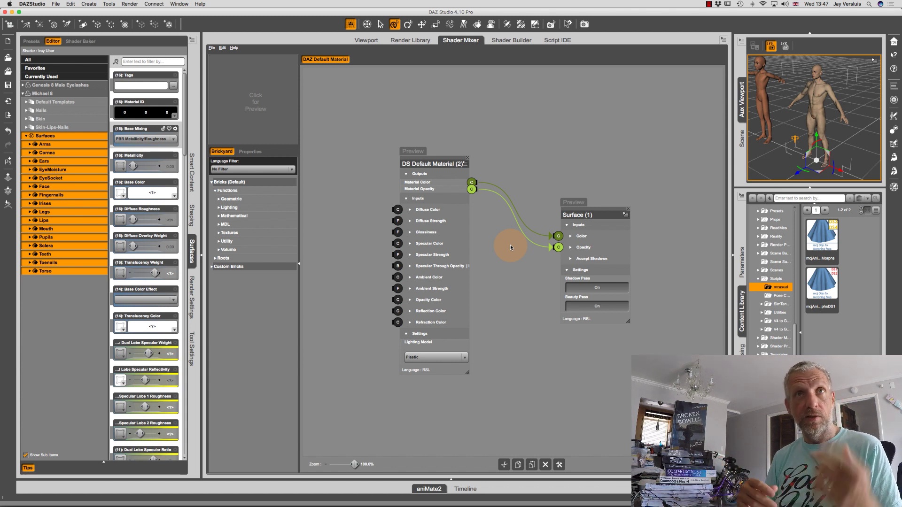
Apply the Shader Mixer's DAZ Default Material to Michael 8's selected surfaces.
{"action": "left_click", "coordinate": [82, 4]}
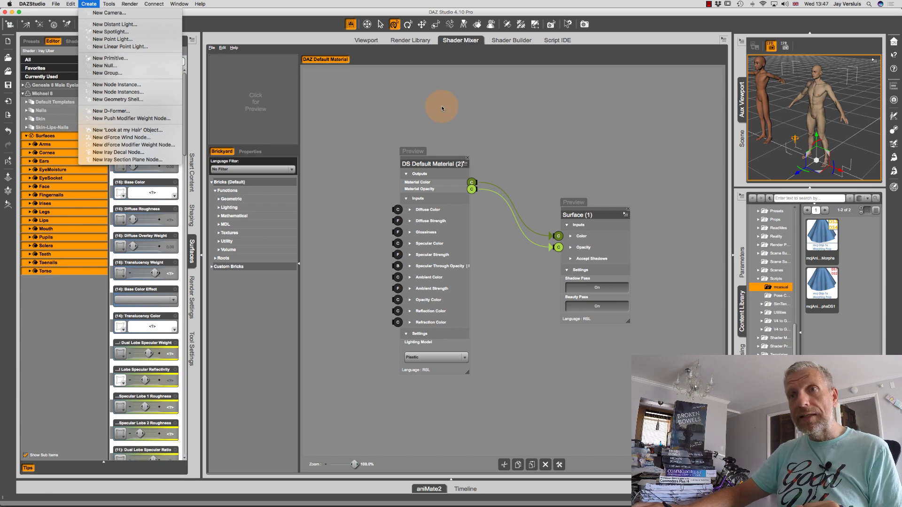
{"action": "left_click", "coordinate": [80, 298]}
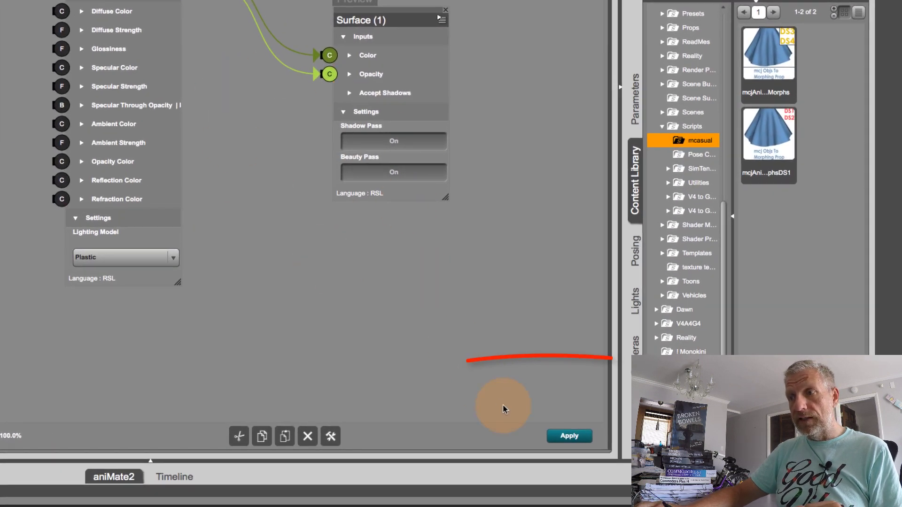
{"action": "left_click", "coordinate": [577, 440]}
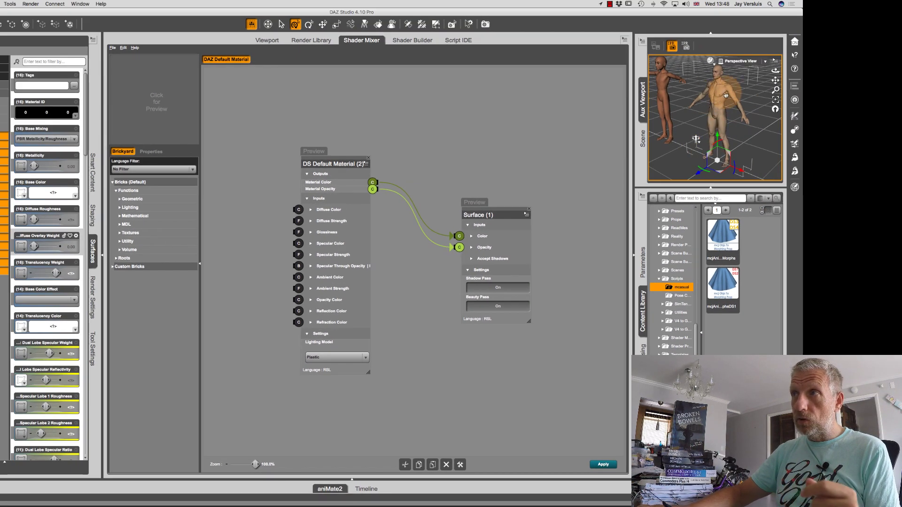
{"action": "left_click", "coordinate": [604, 464]}
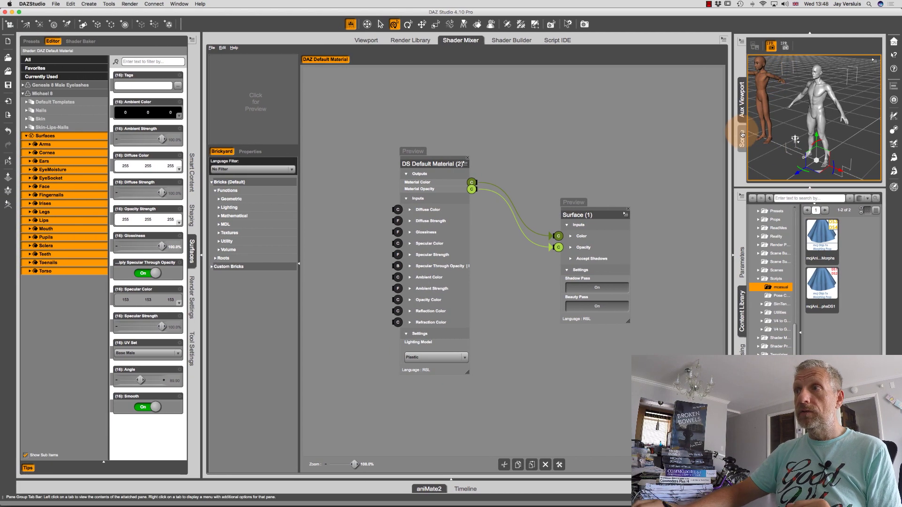
Select Genesis, apply the DAZ Default Material to its 2_SkinTorso surface, and check it in the Aux Viewport.
{"action": "left_click", "coordinate": [742, 136]}
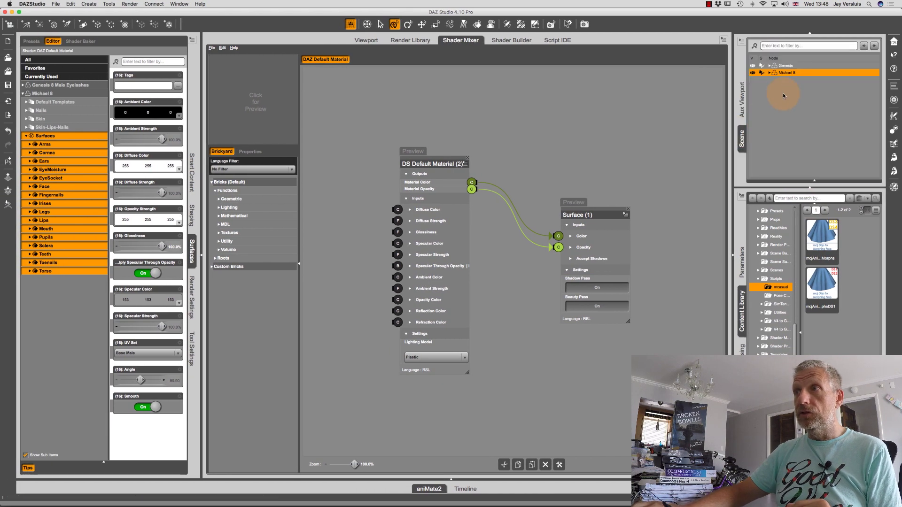
{"action": "left_click", "coordinate": [785, 66]}
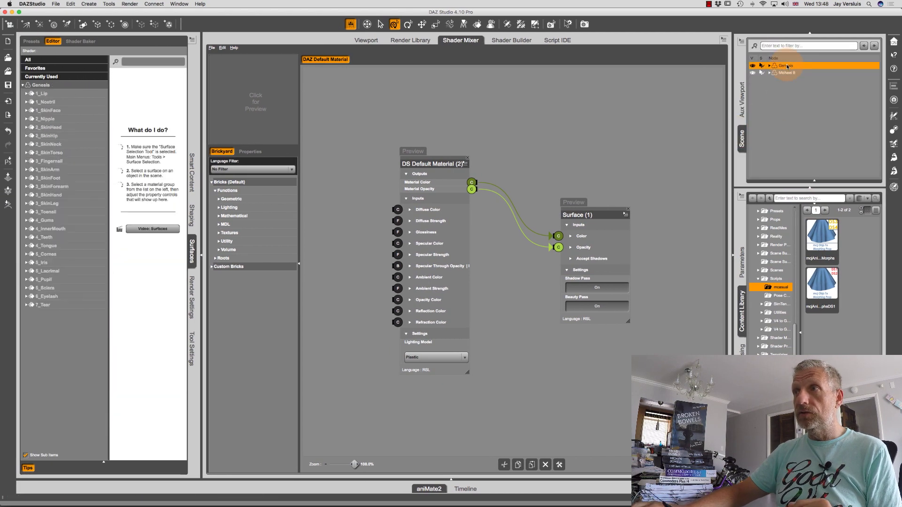
{"action": "left_click", "coordinate": [737, 100]}
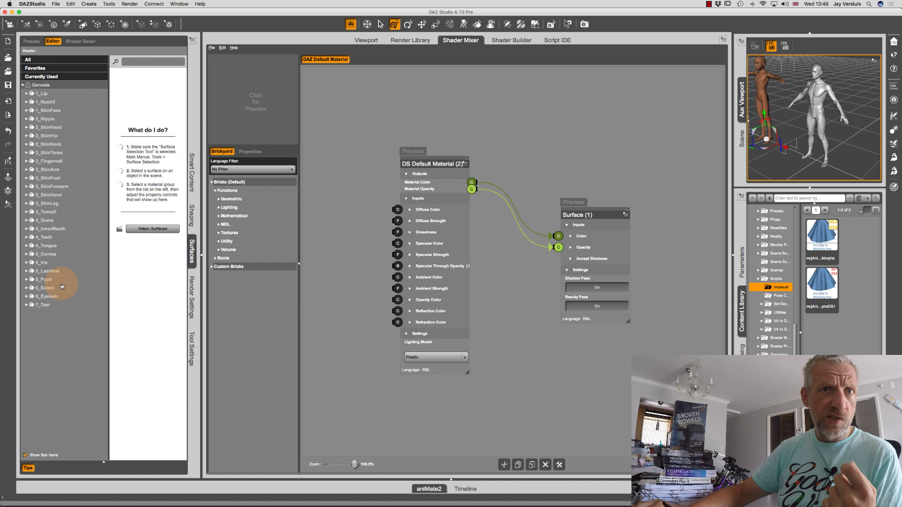
{"action": "left_click", "coordinate": [65, 153]}
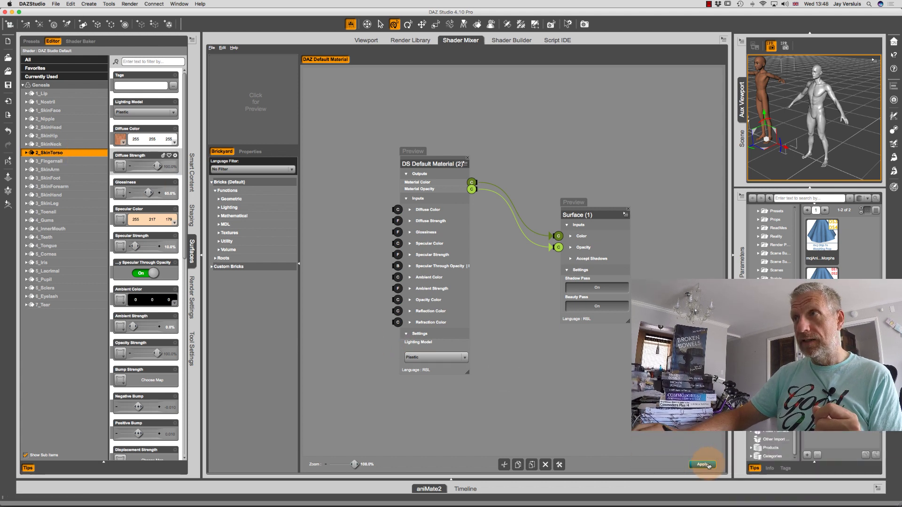
{"action": "left_click", "coordinate": [709, 465]}
{"action": "left_click", "coordinate": [768, 91]}
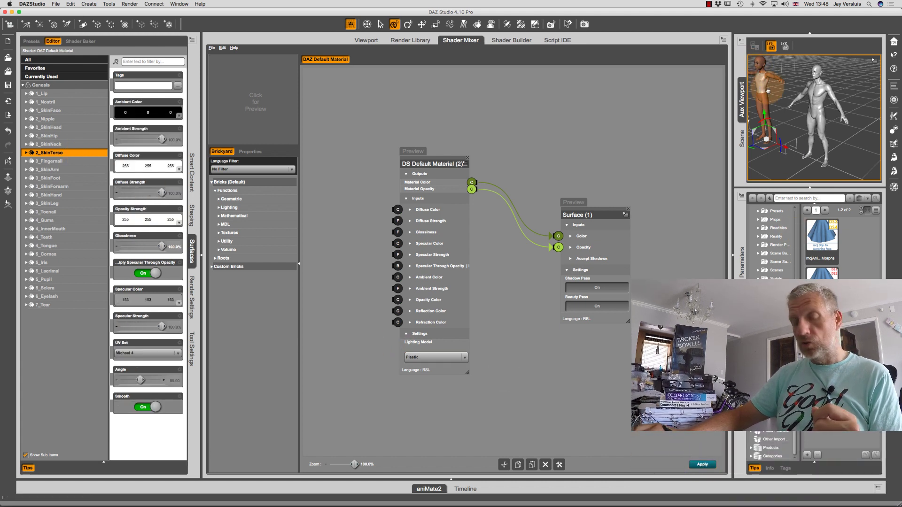
{"action": "scroll", "coordinate": [769, 100], "scroll_direction": "up", "scroll_amount": 5}
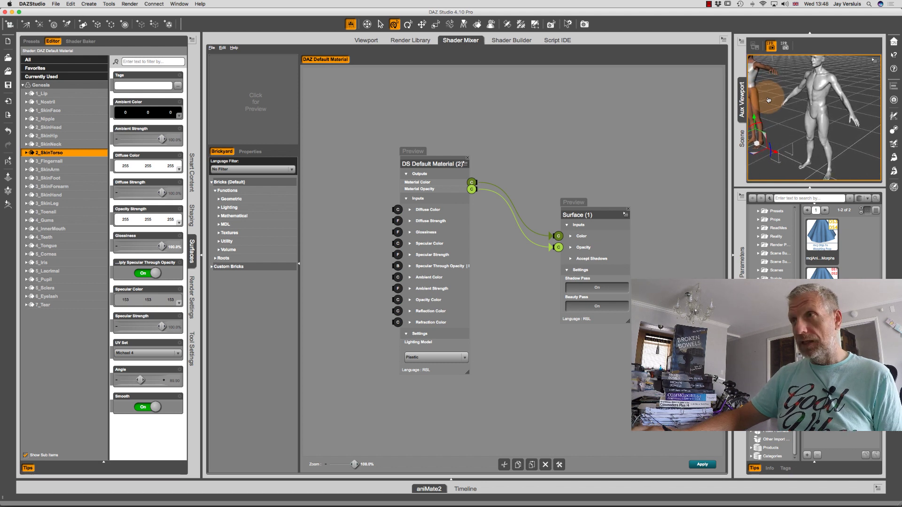
{"action": "scroll", "coordinate": [768, 100], "scroll_direction": "down", "scroll_amount": 5}
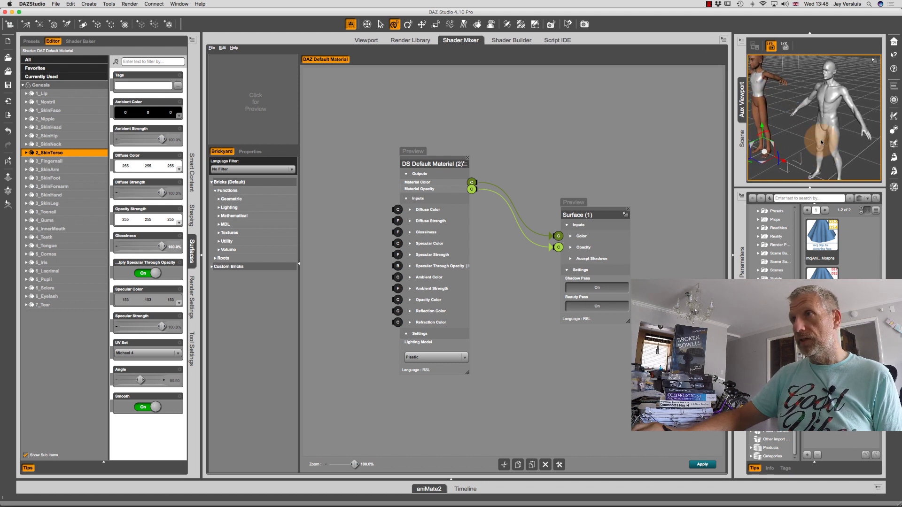
{"action": "left_click_drag", "start_coordinate": [820, 142], "coordinate": [808, 124]}
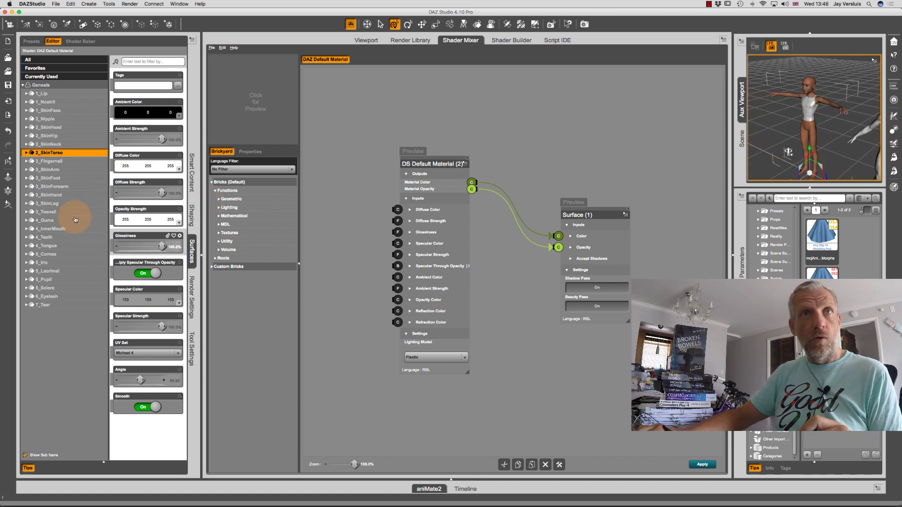
Select the whole Genesis surface group and apply the DAZ Default Material to it.
{"action": "left_click", "coordinate": [70, 86]}
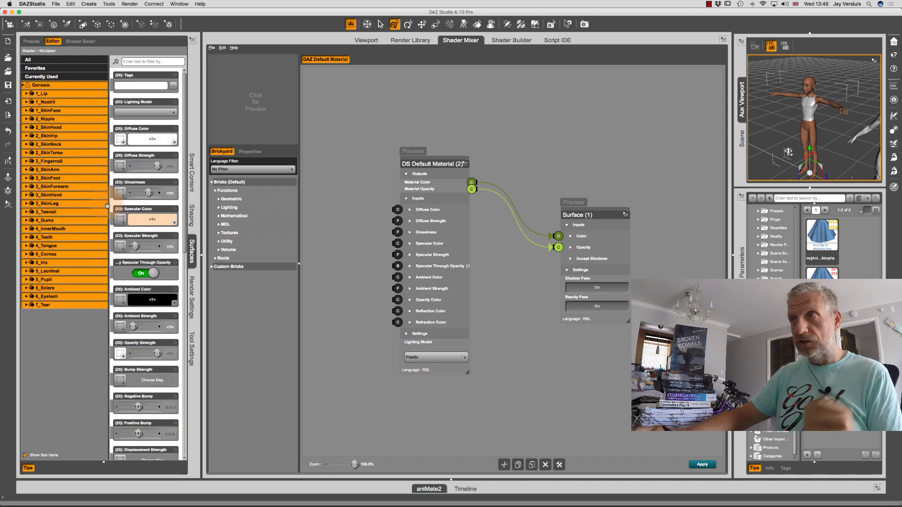
{"action": "left_click", "coordinate": [703, 465]}
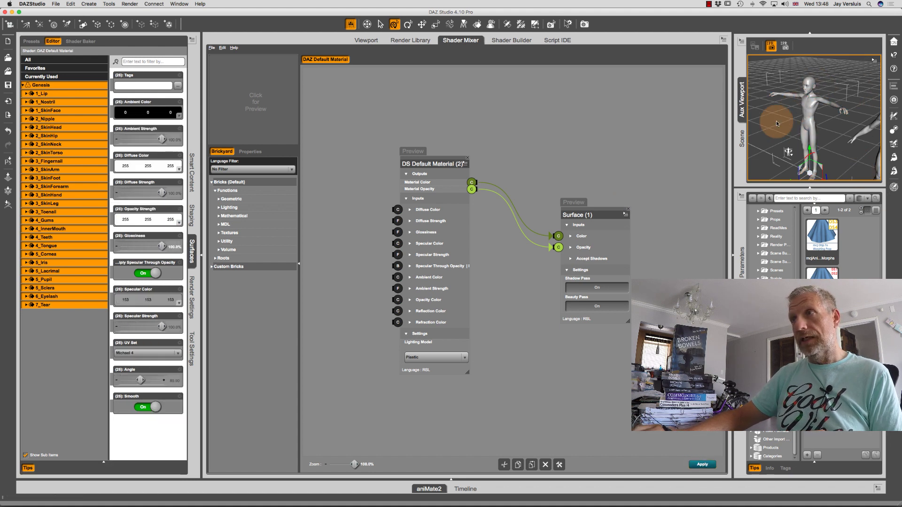
Return to the main Viewport and orbit to frame the grey Genesis and Michael 8 side by side.
{"action": "left_click", "coordinate": [365, 41]}
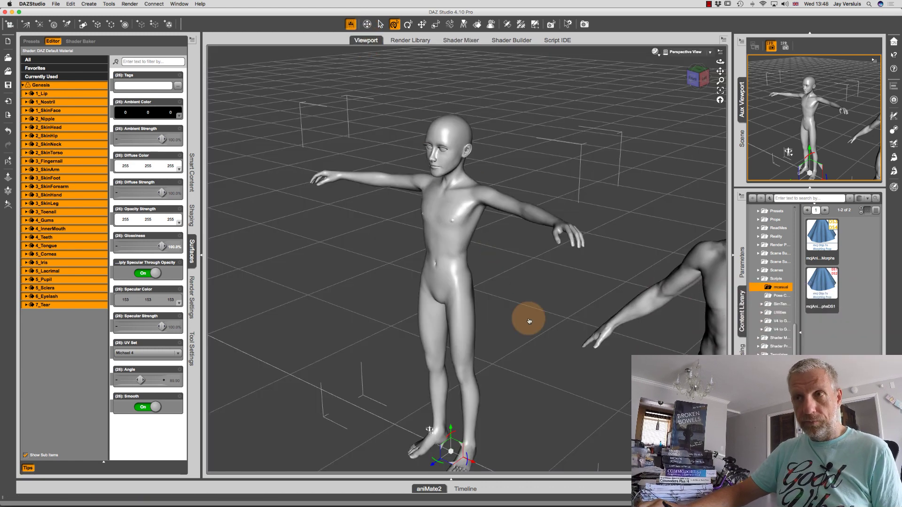
{"action": "left_click_drag", "start_coordinate": [529, 321], "coordinate": [295, 118]}
{"action": "left_click_drag", "start_coordinate": [452, 326], "coordinate": [463, 347]}
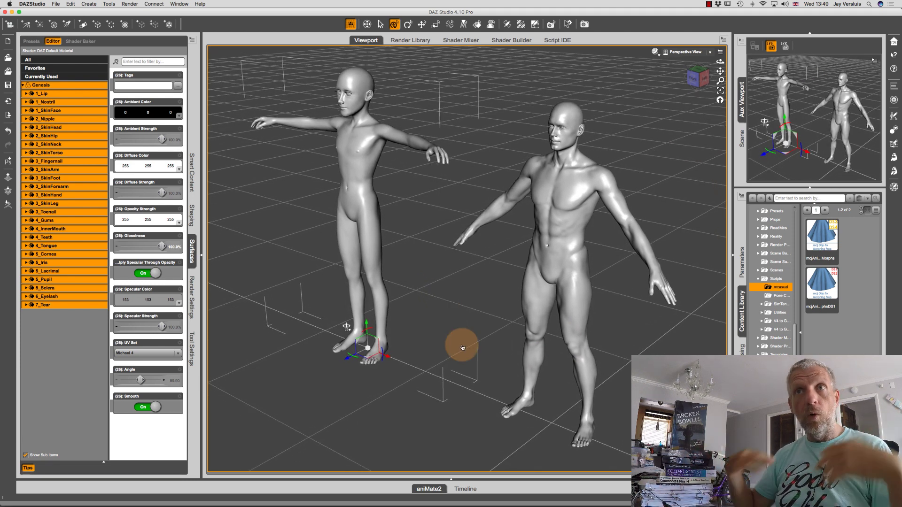